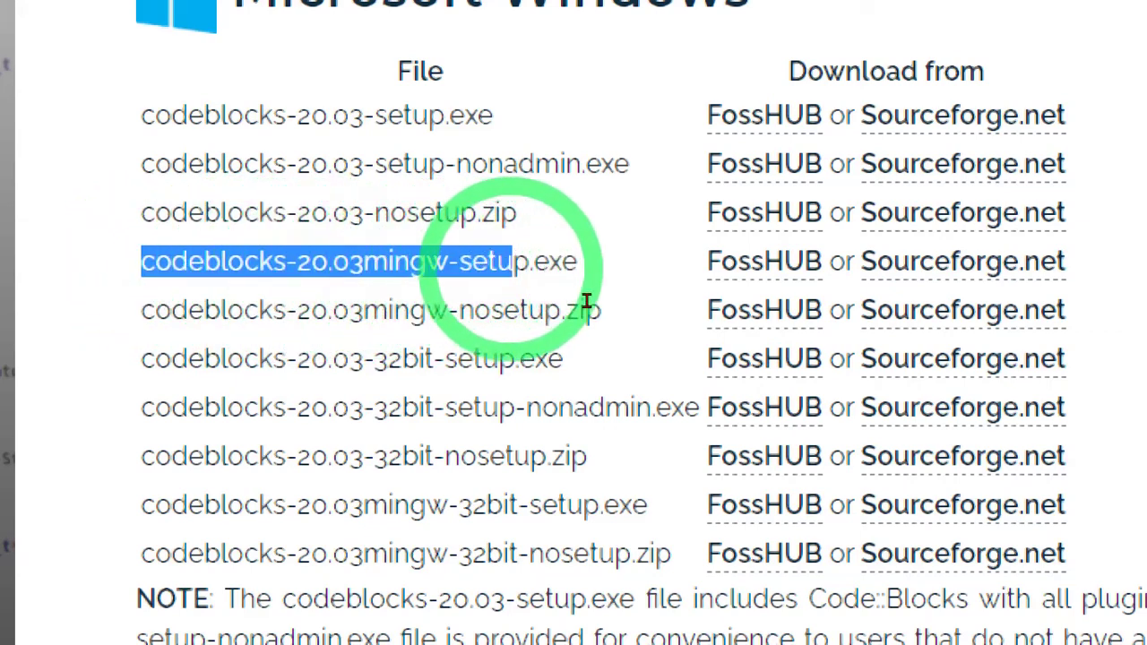
# - Locate codeblocks-20.03mingw-setup.exe in the Microsoft Windows list of Code::Blocks download files
pyautogui.click(329, 269)
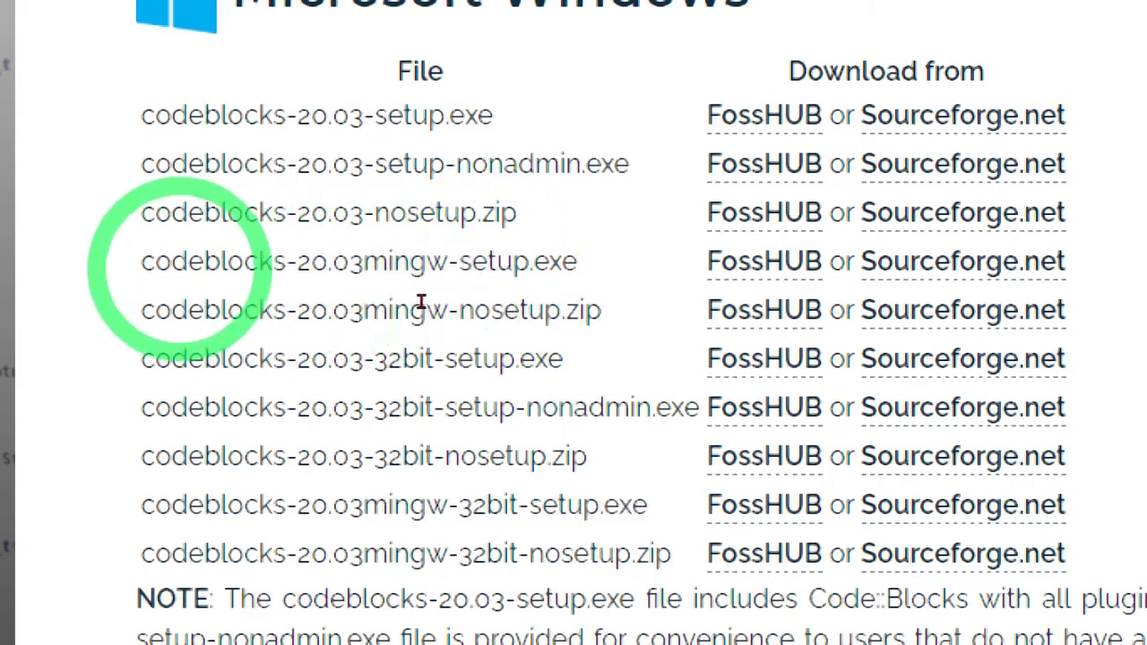
pyautogui.moveTo(141, 261); pyautogui.dragTo(473, 261)
pyautogui.moveTo(570, 305); pyautogui.dragTo(627, 307)
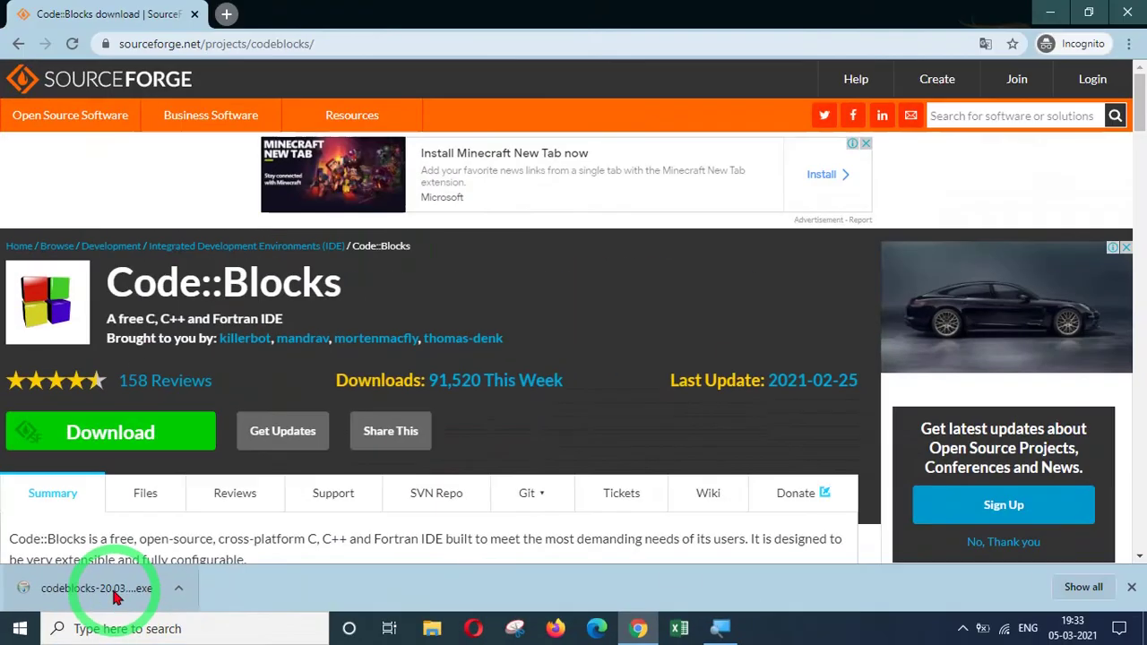
# - Launch the downloaded Code::Blocks installer and close the browser window
pyautogui.click(228, 578)
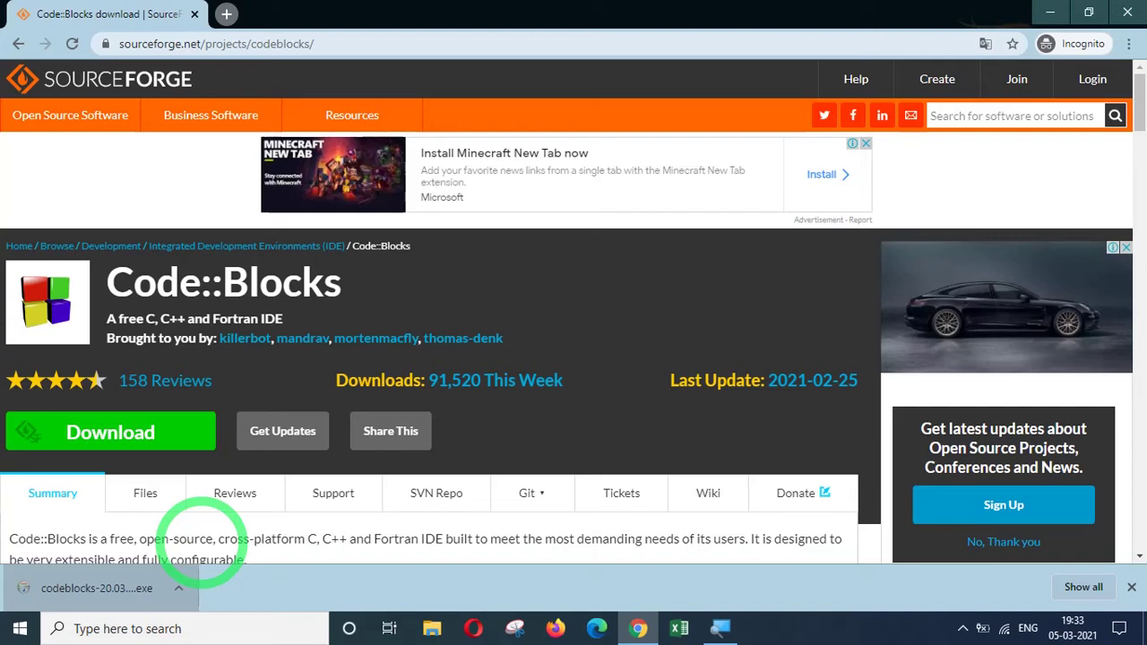
pyautogui.click(492, 433)
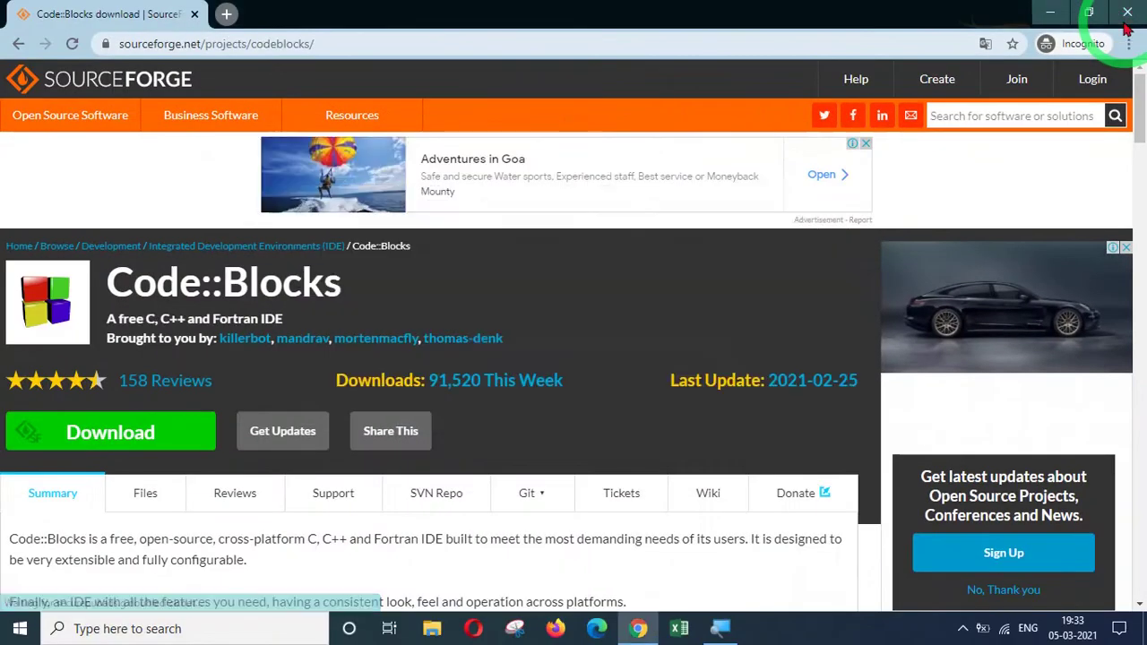
pyautogui.click(1126, 23)
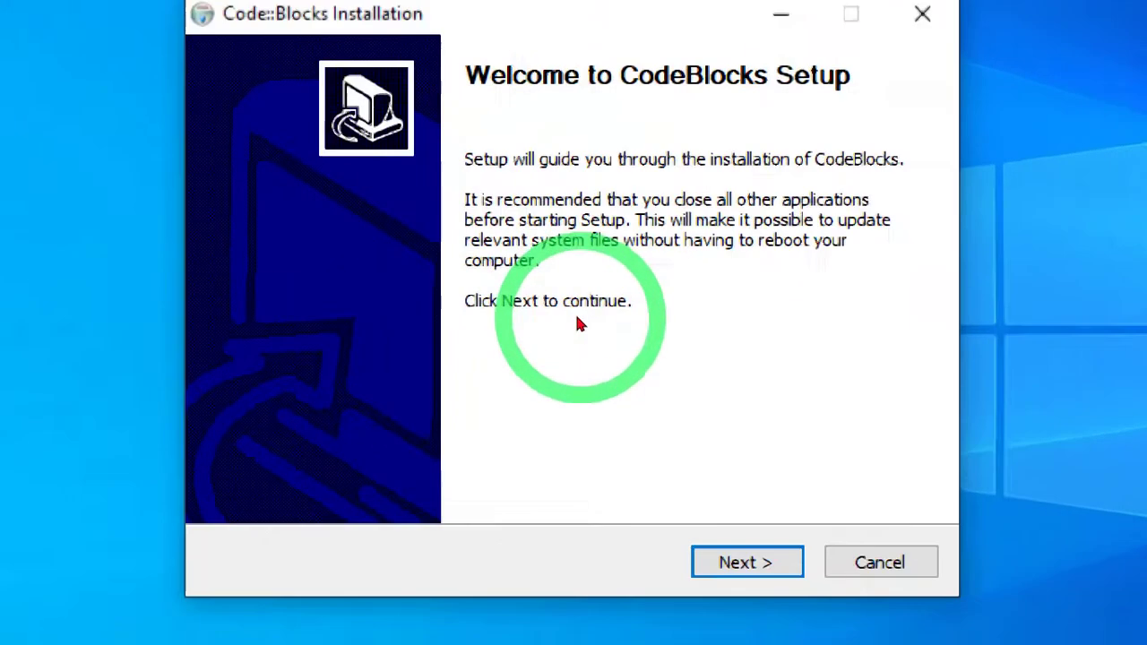
# - Accept the license agreement, keep the default components and install CodeBlocks in C:\Program Files\CodeBlocks
pyautogui.click(747, 561)
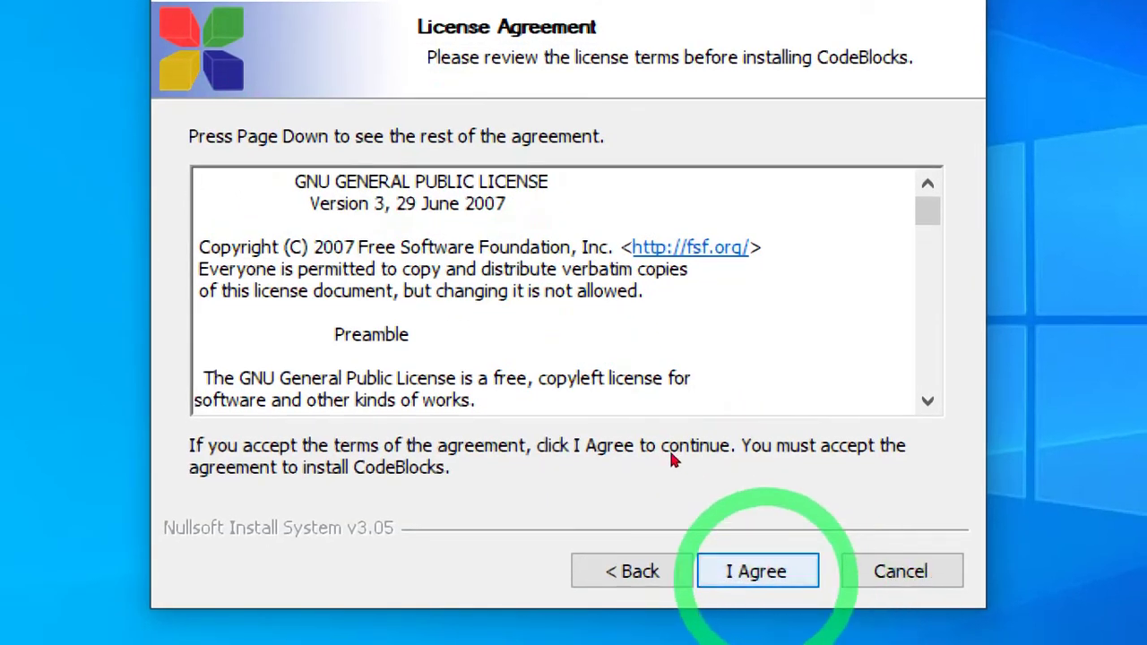
pyautogui.press('Return')
pyautogui.press('Return')
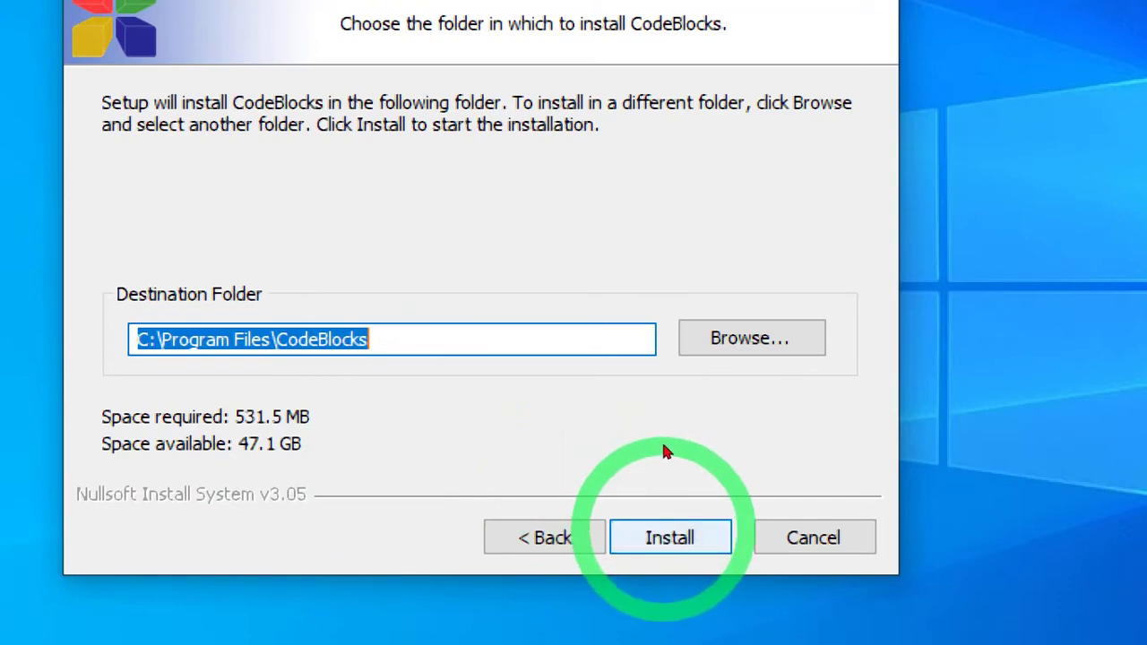
pyautogui.press('Return')
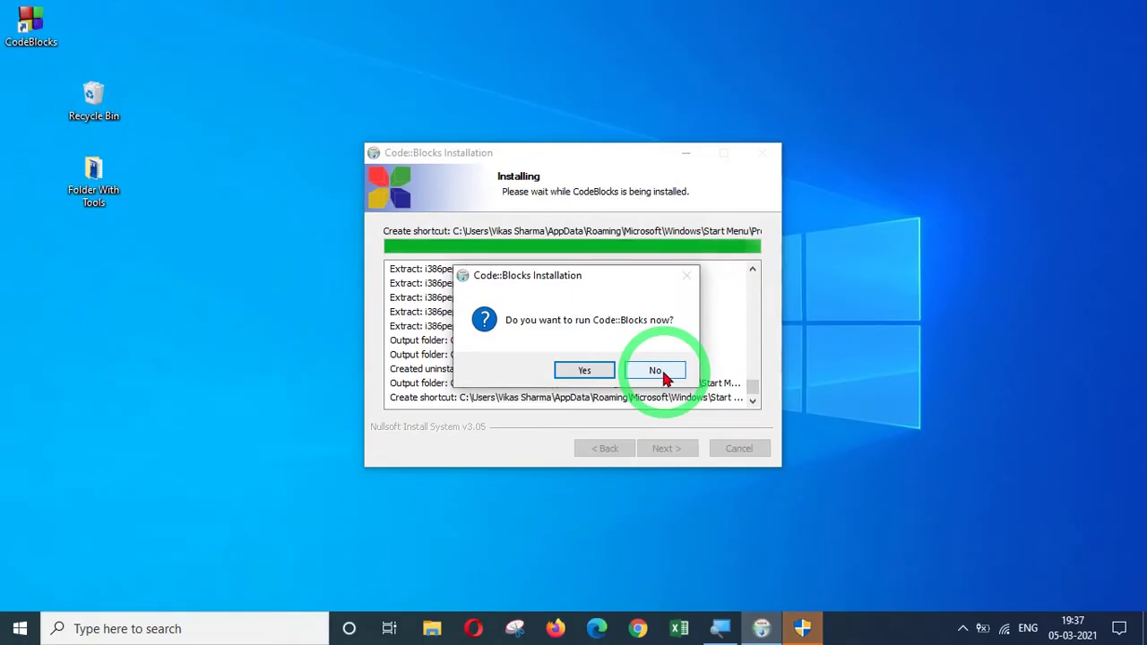
# - Decline running Code::Blocks immediately and finish the setup wizard
pyautogui.click(664, 457)
pyautogui.click(668, 452)
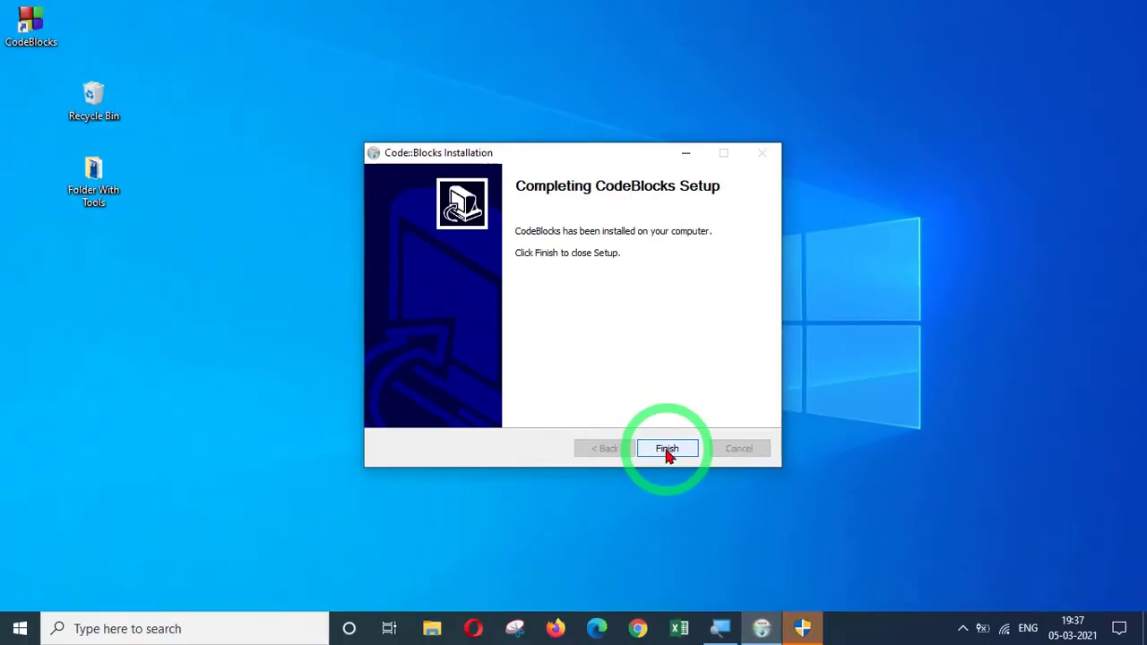
pyautogui.click(667, 453)
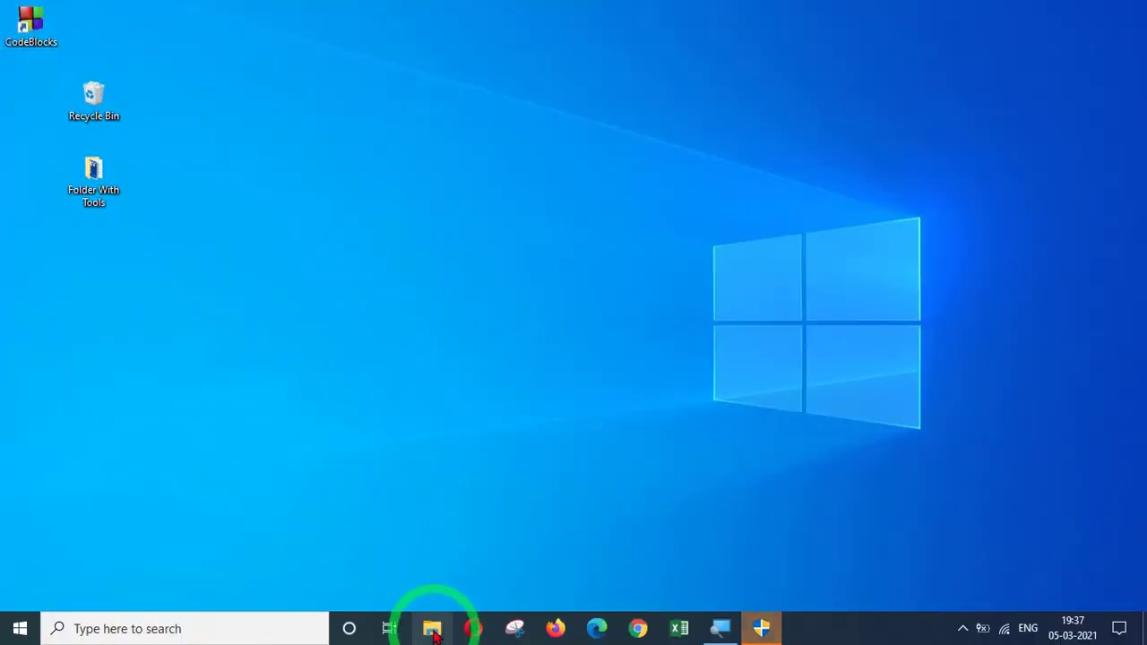
# - Open the C:\Program Files\CodeBlocks\MinGW\bin folder in File Explorer
pyautogui.click(433, 630)
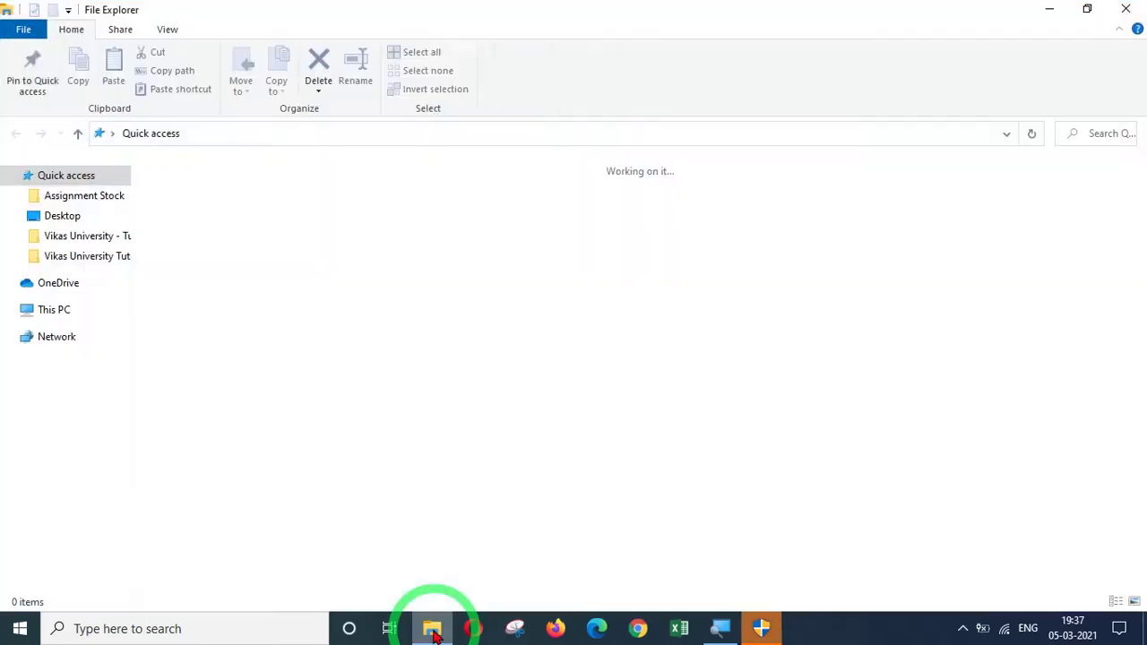
pyautogui.click(70, 311)
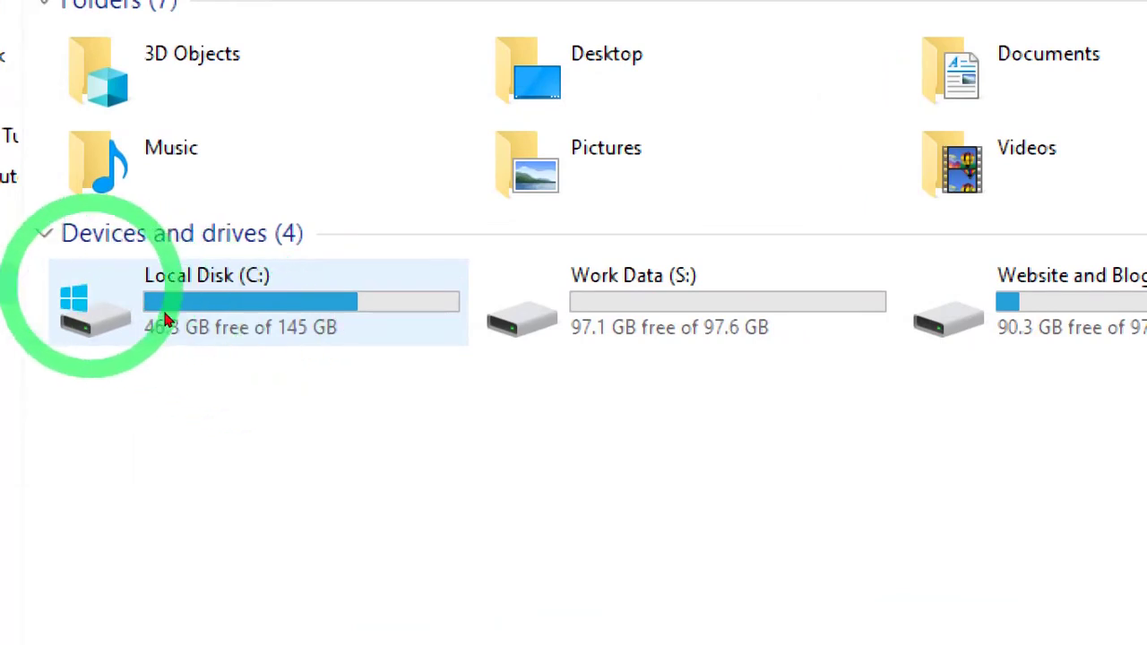
pyautogui.click(240, 328)
pyautogui.doubleClick(240, 327)
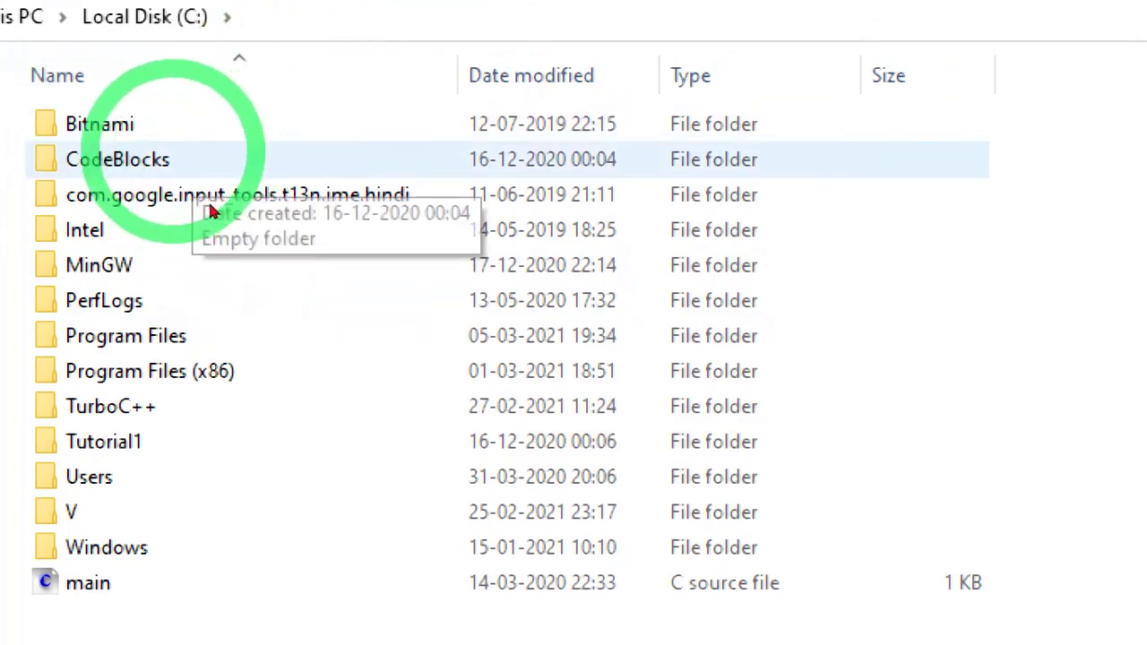
pyautogui.doubleClick(179, 161)
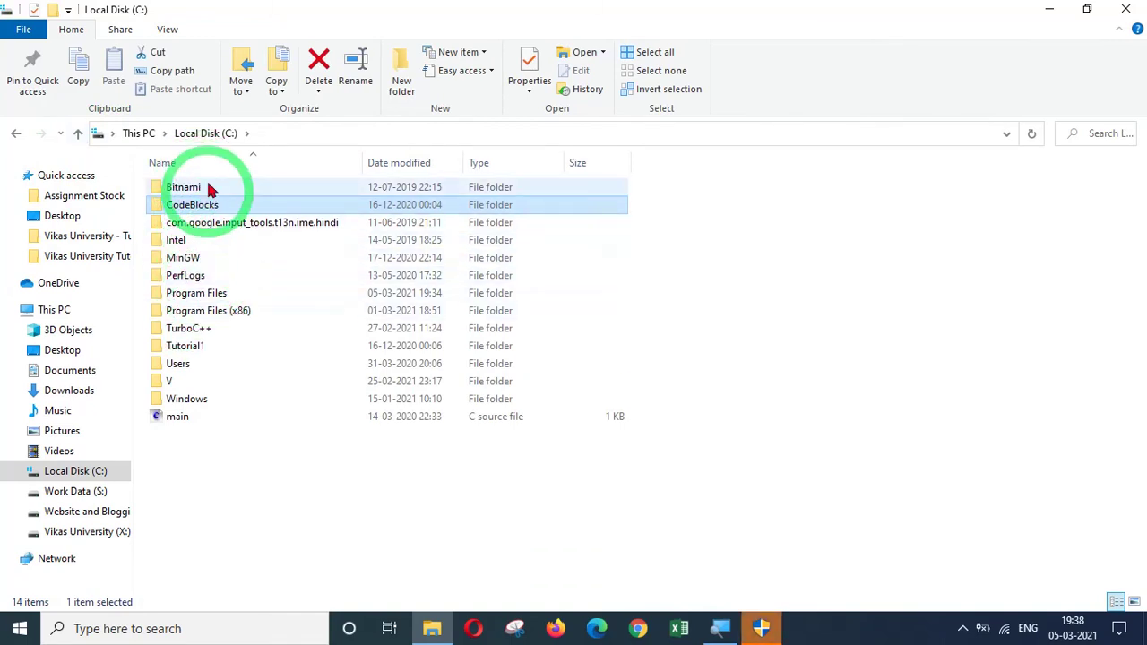
pyautogui.doubleClick(202, 295)
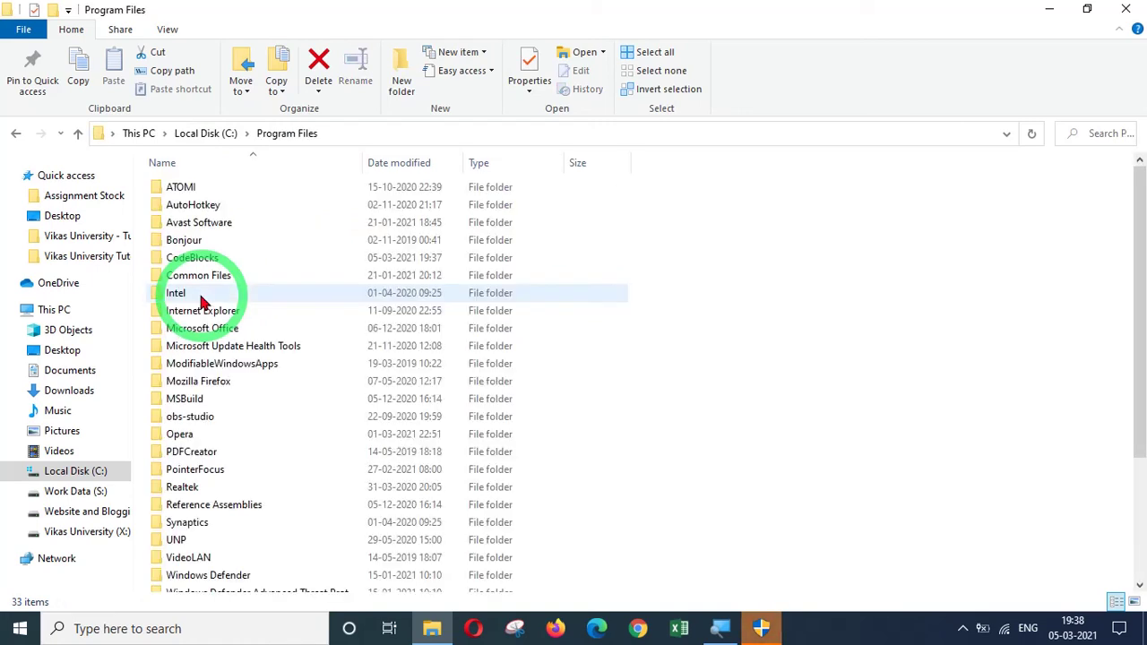
pyautogui.click(205, 261)
pyautogui.doubleClick(204, 262)
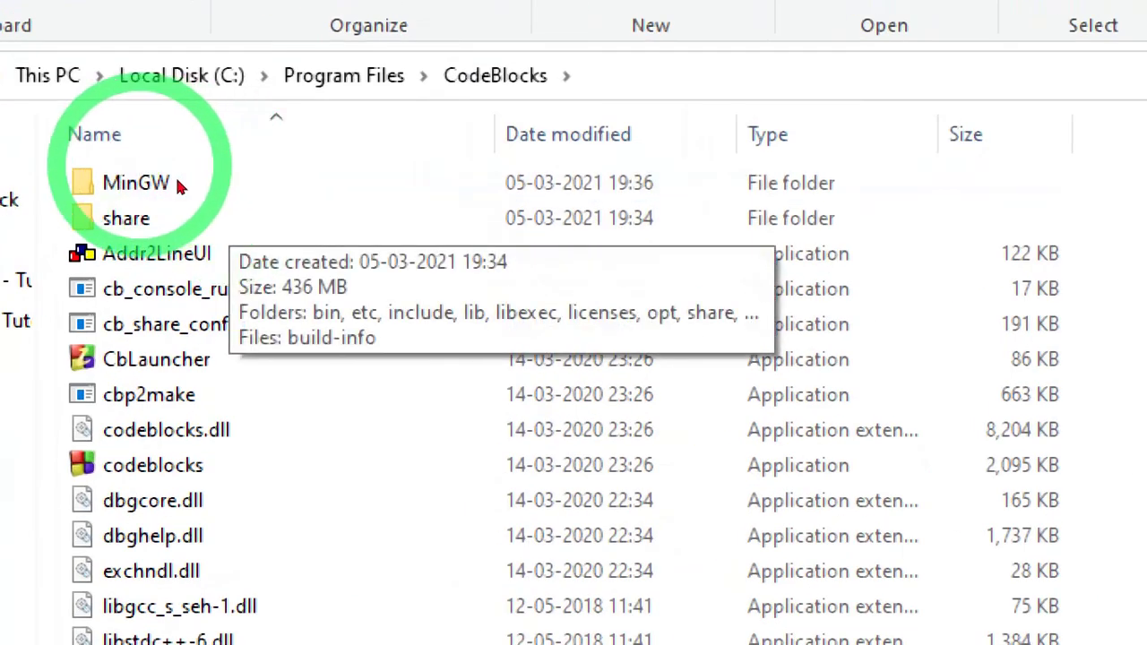
pyautogui.doubleClick(144, 183)
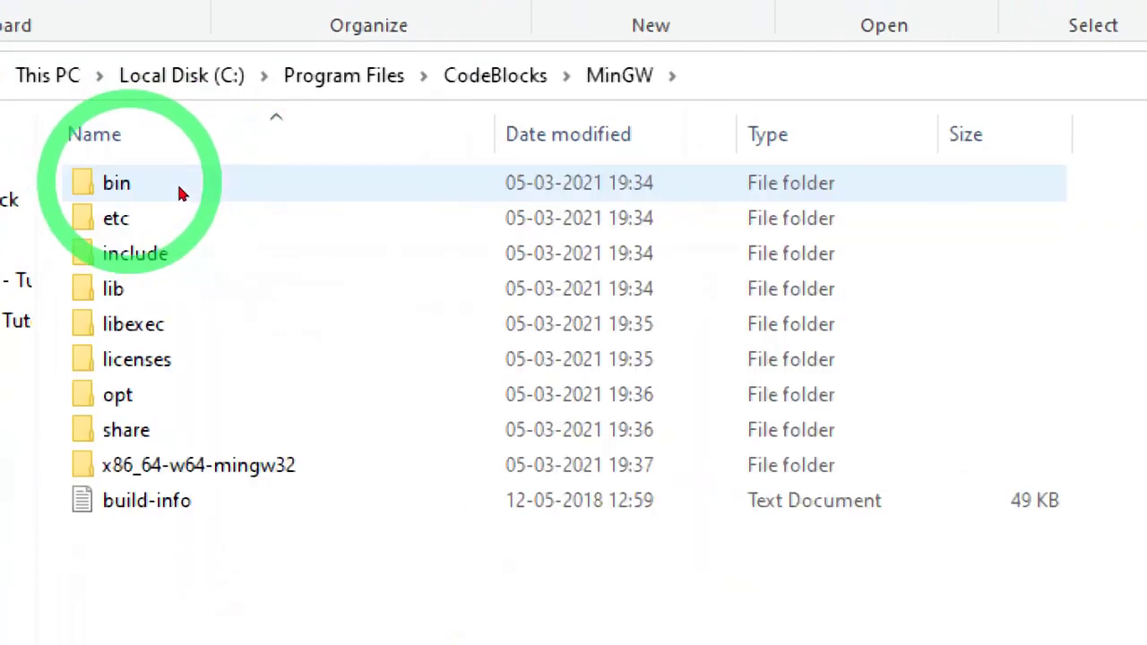
pyautogui.doubleClick(198, 191)
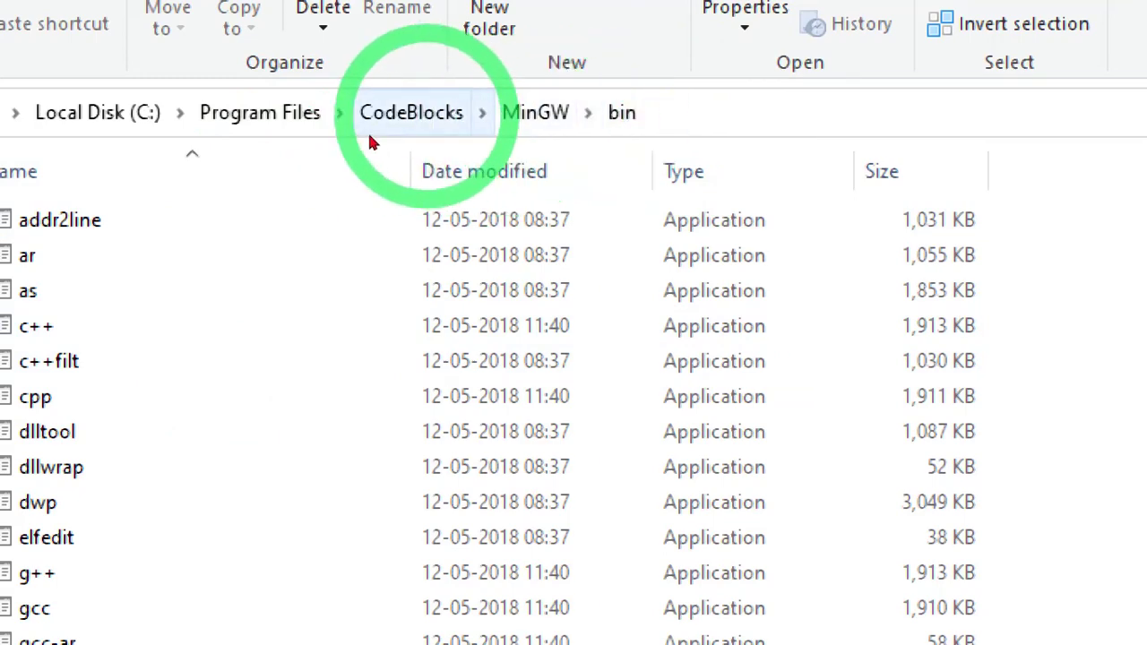
# - Copy the full path of the MinGW bin folder and close File Explorer
pyautogui.click(501, 138)
pyautogui.hotkey('ctrl', 'c')
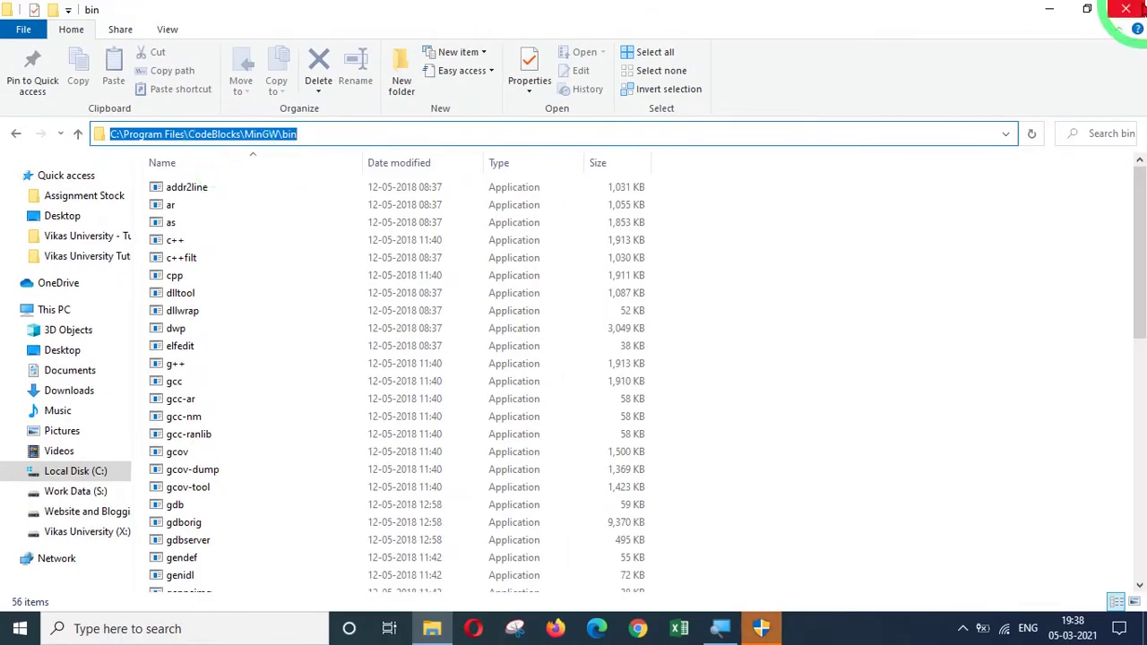
pyautogui.click(1130, 9)
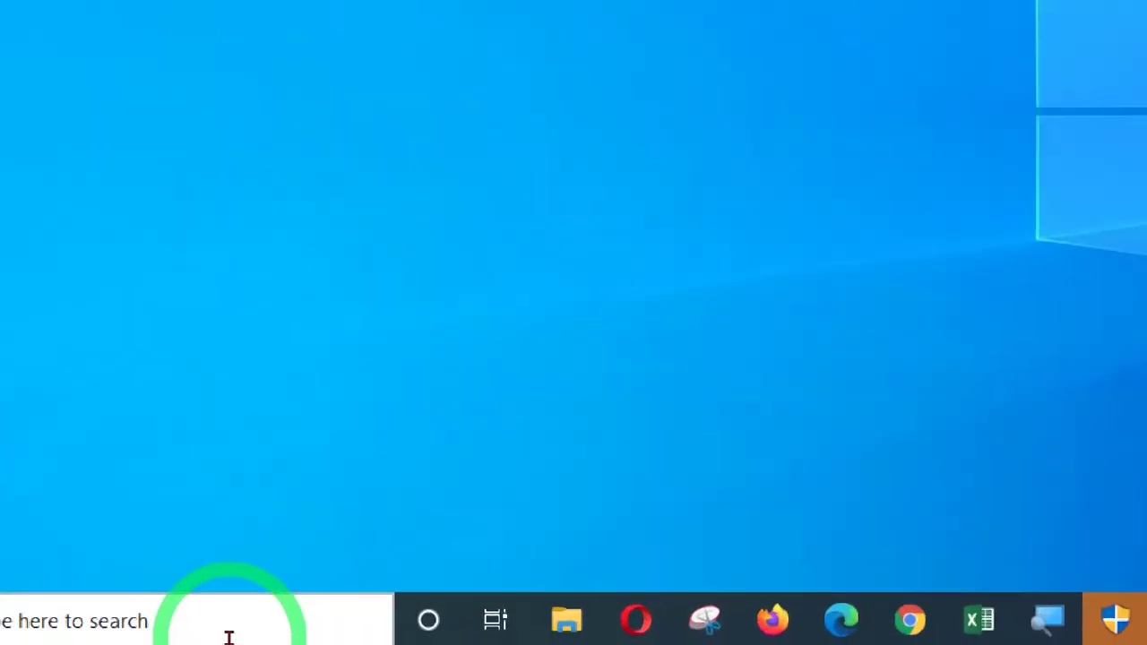
# - Open the Environment Variables dialog from the advanced system settings in Control Panel
pyautogui.click(143, 624)
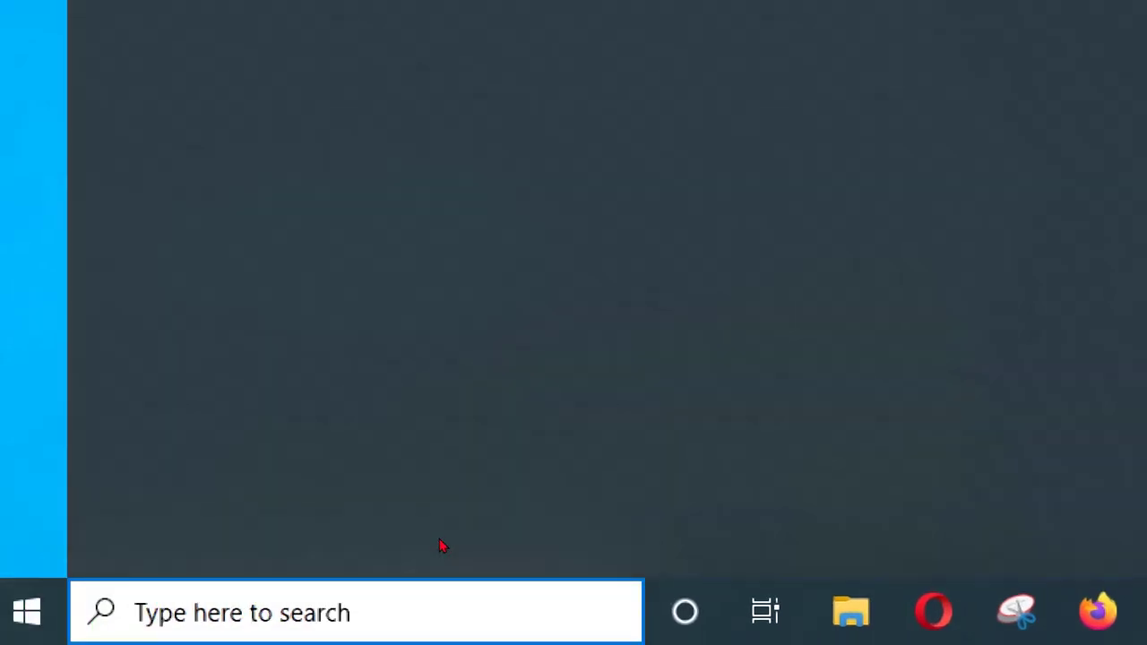
pyautogui.write('control')
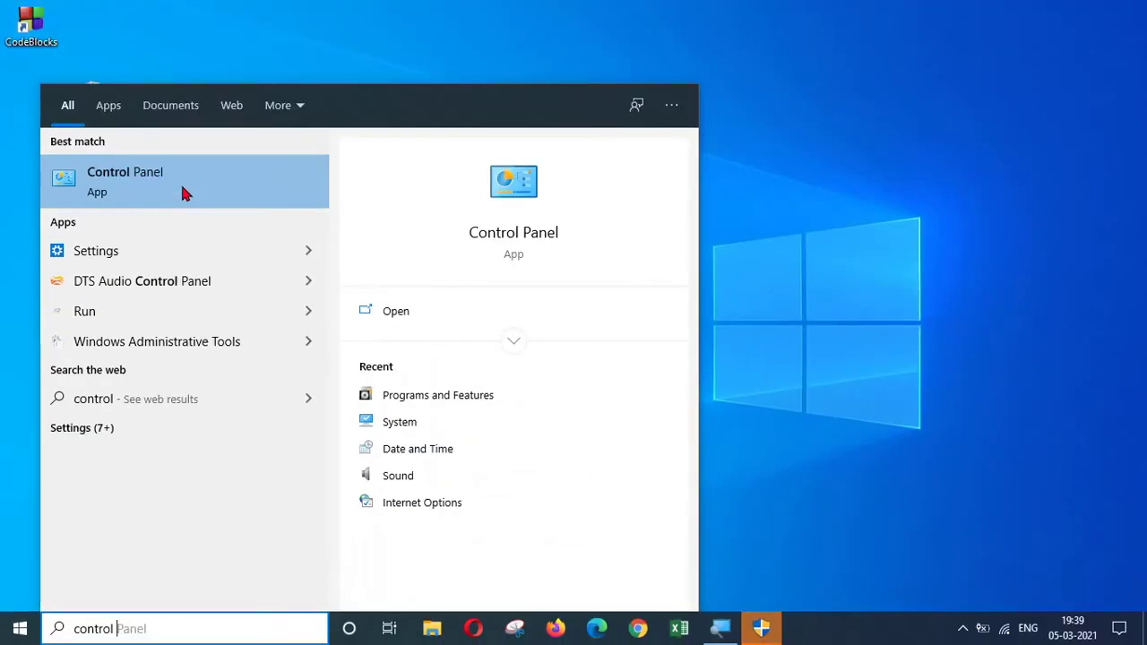
pyautogui.click(215, 134)
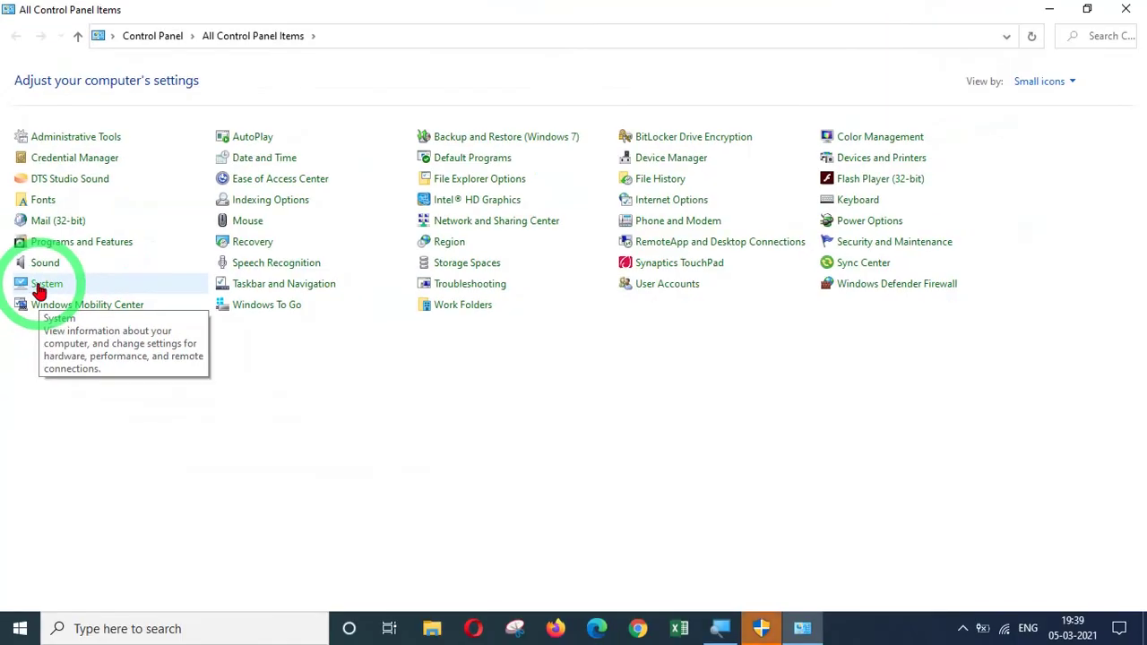
pyautogui.click(39, 285)
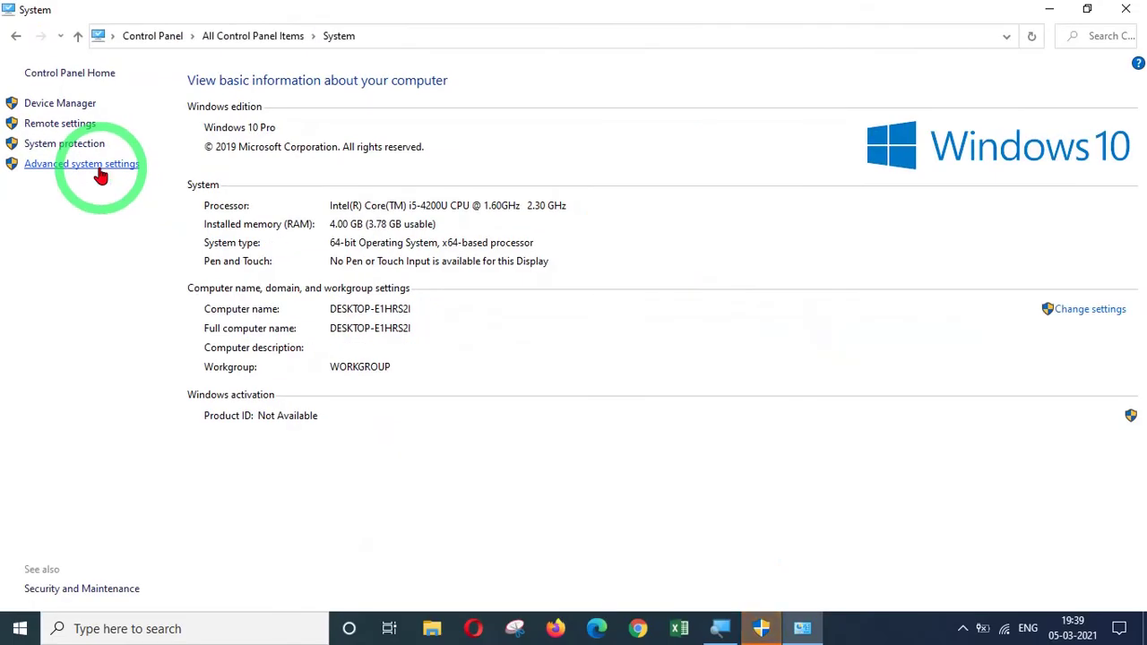
pyautogui.click(101, 170)
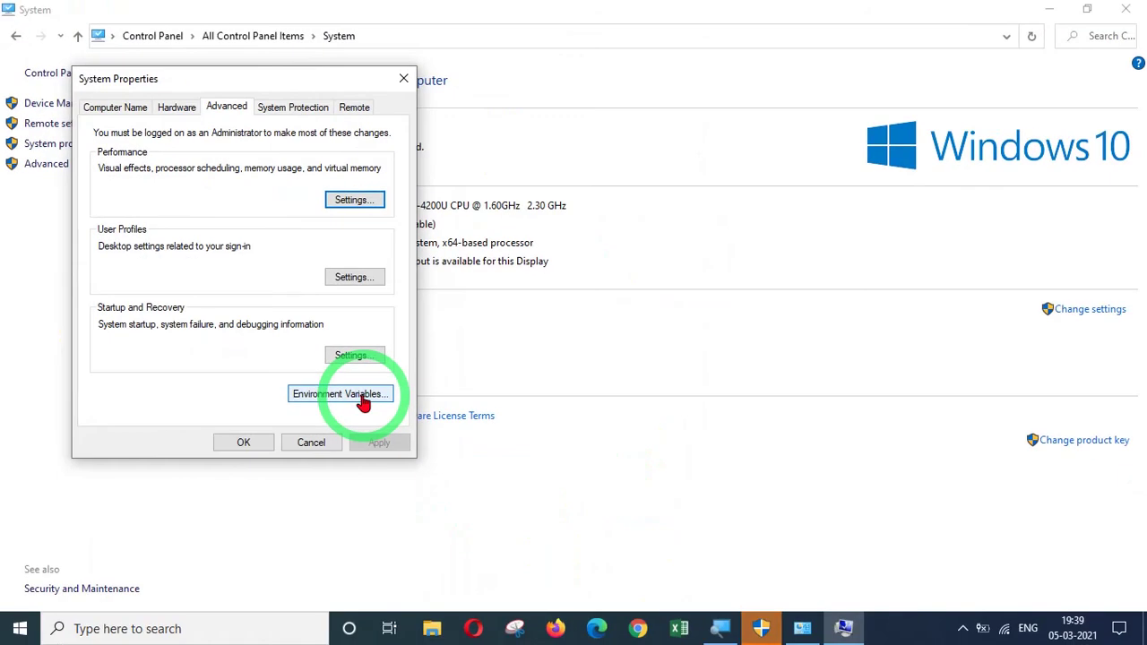
pyautogui.click(546, 490)
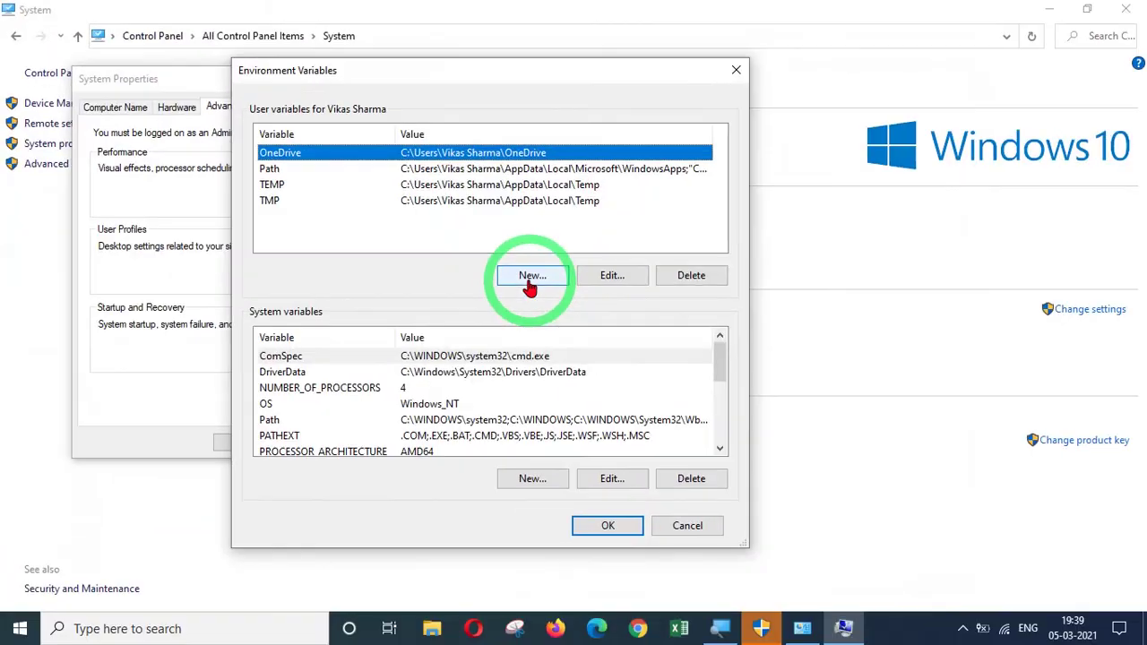
# - Add the copied path C:\Program Files\CodeBlocks\MinGW\bin as a new entry in the user Path variable and save the environment variables
pyautogui.click(696, 448)
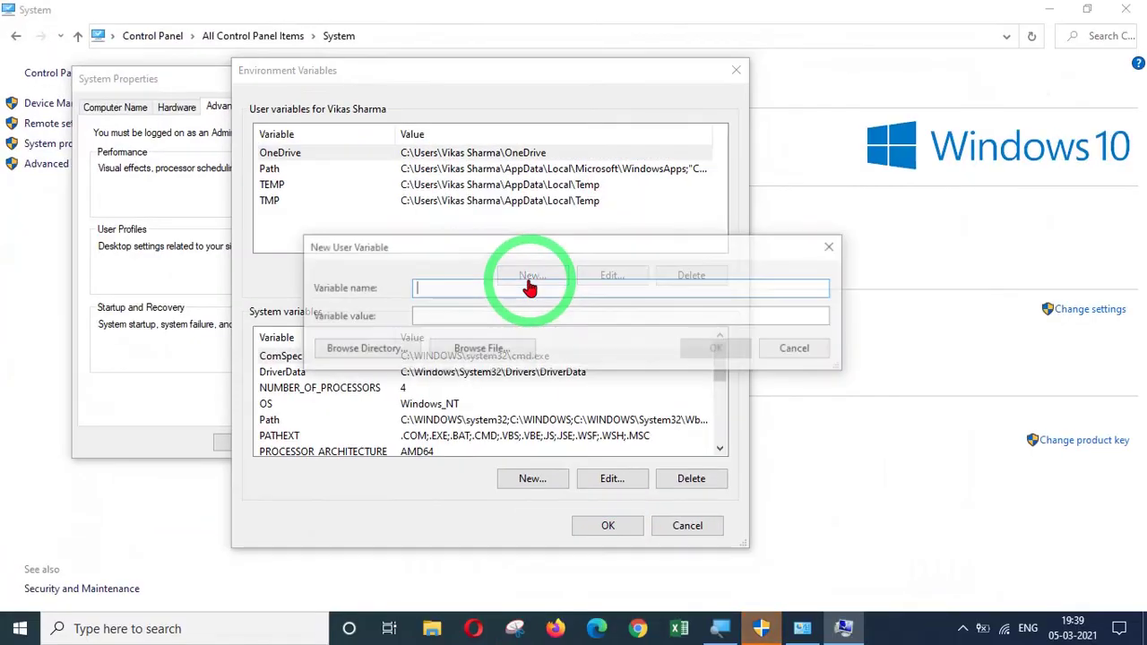
pyautogui.click(777, 347)
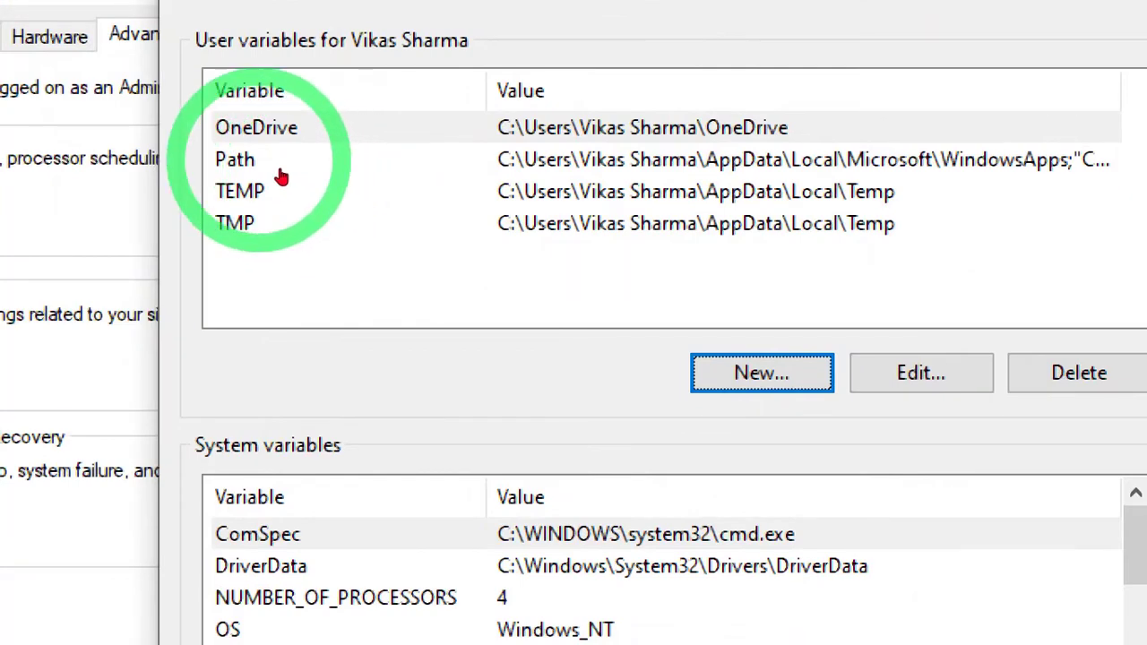
pyautogui.click(292, 172)
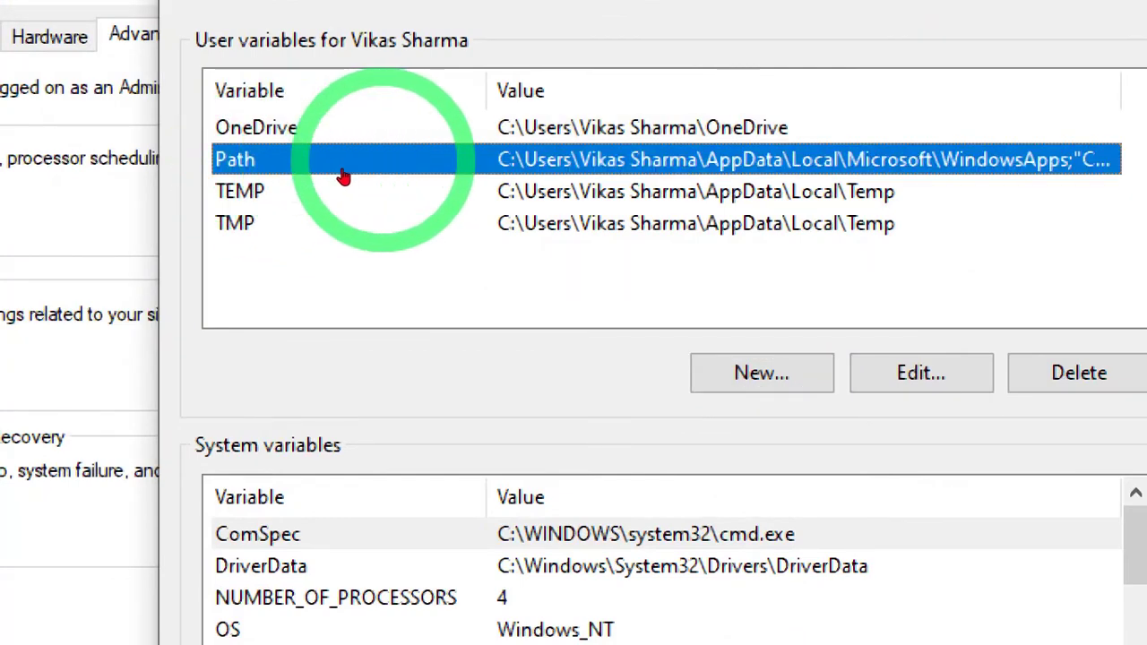
pyautogui.click(914, 372)
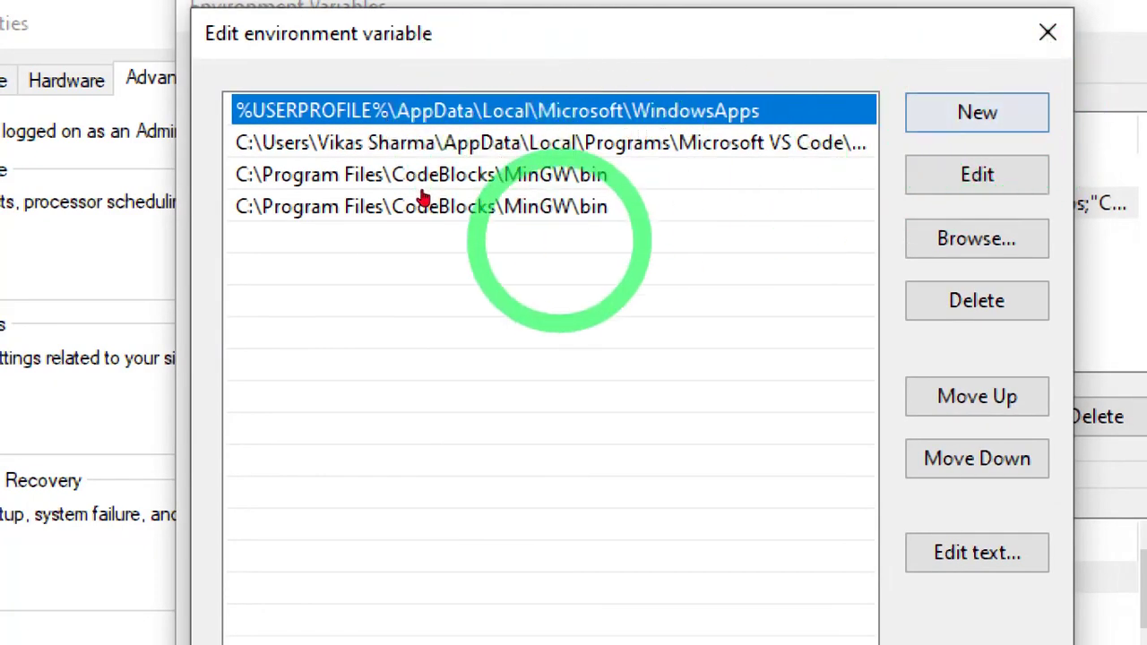
pyautogui.click(977, 112)
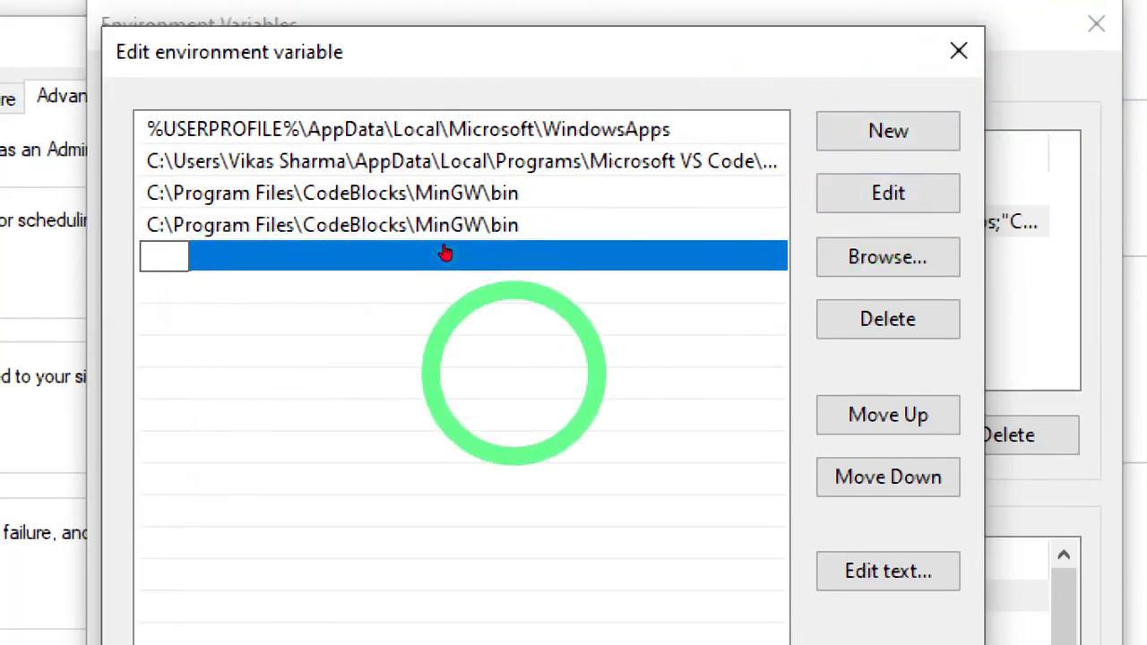
pyautogui.hotkey('ctrl', 'v')
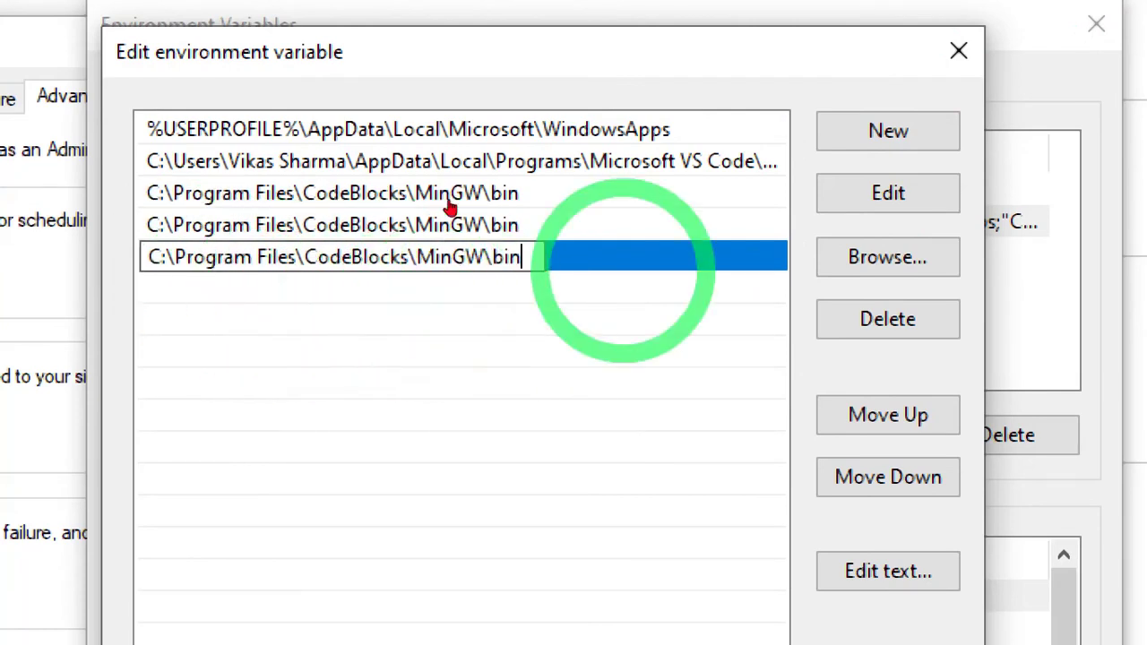
pyautogui.press('Return')
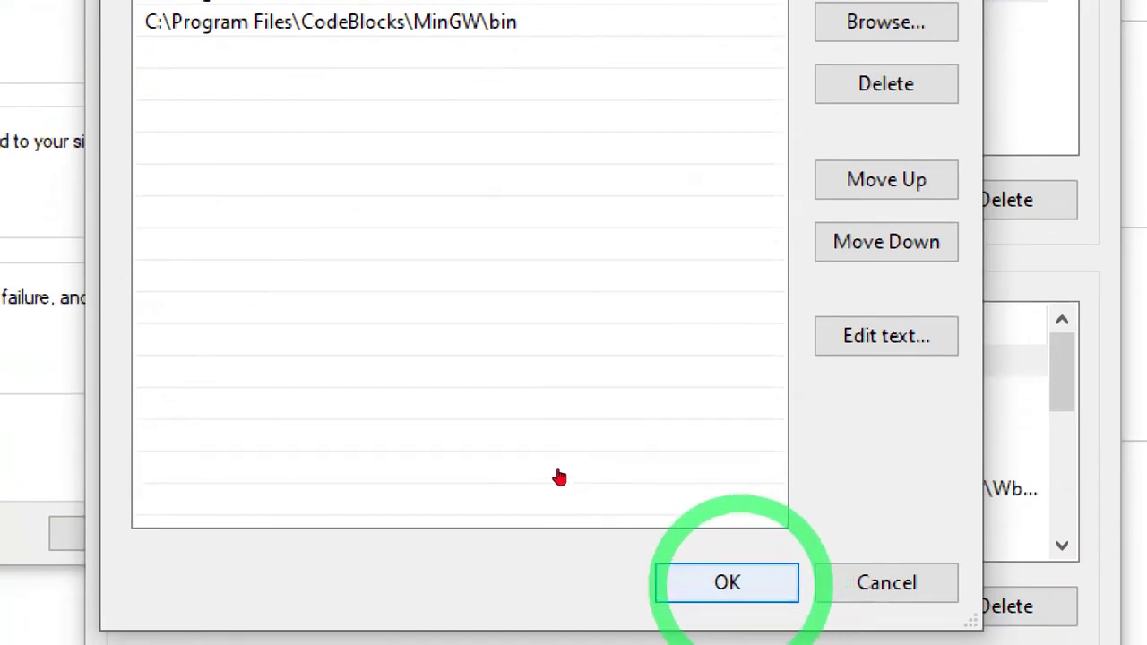
pyautogui.press('Return')
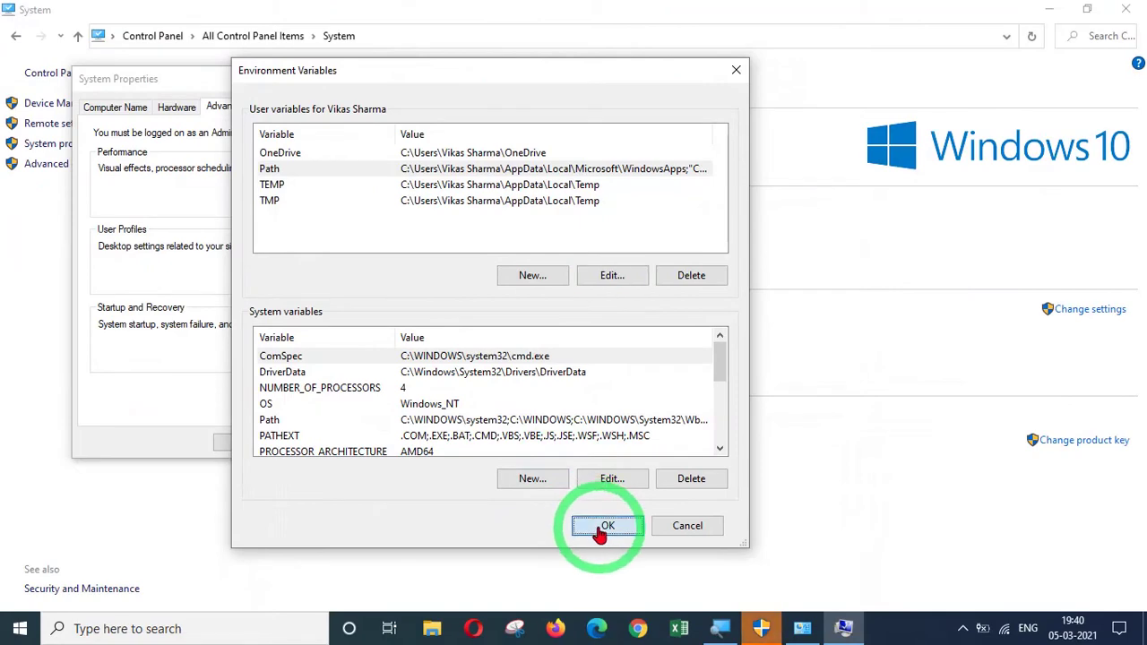
pyautogui.click(602, 529)
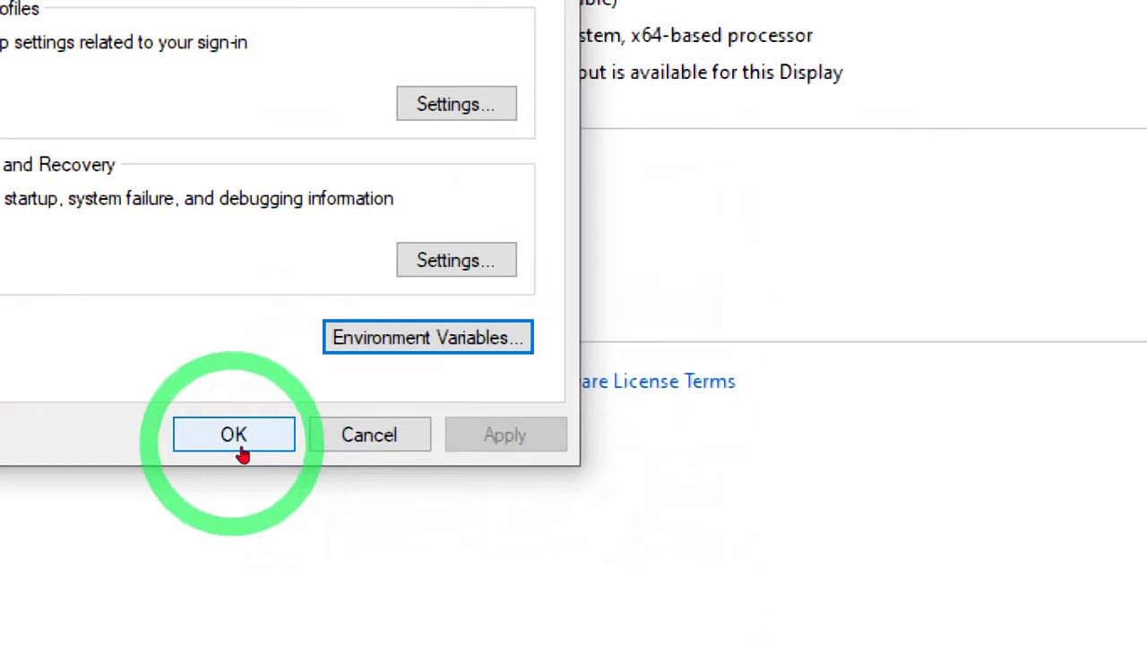
# - Confirm the System Properties dialog and close the Control Panel System window
pyautogui.click(238, 445)
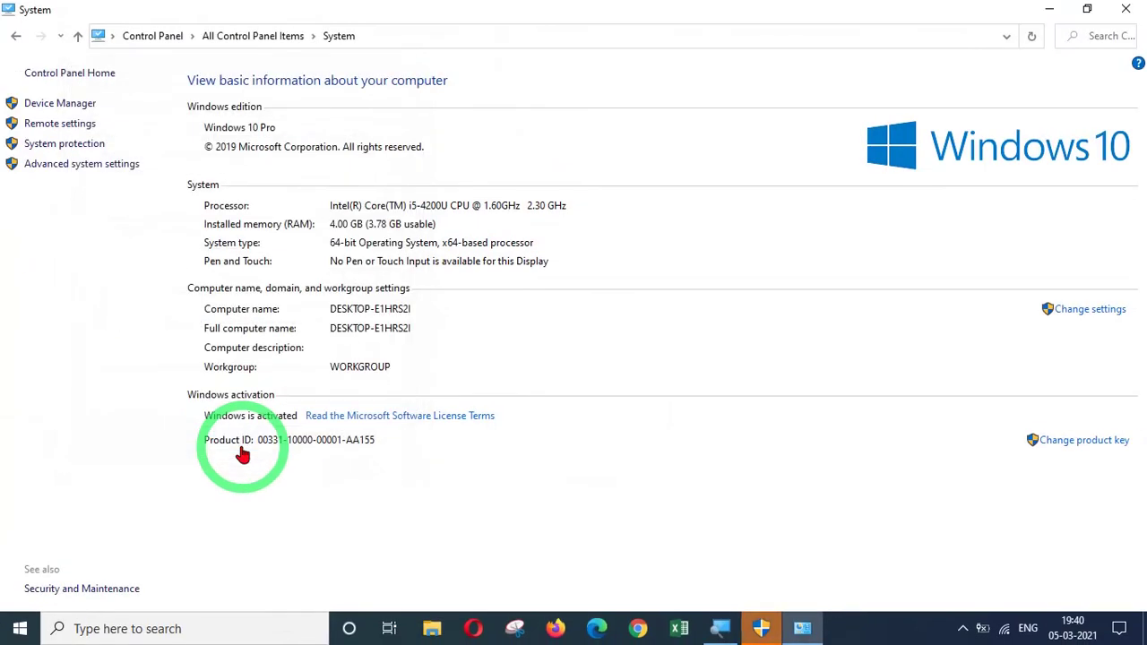
pyautogui.click(1130, 9)
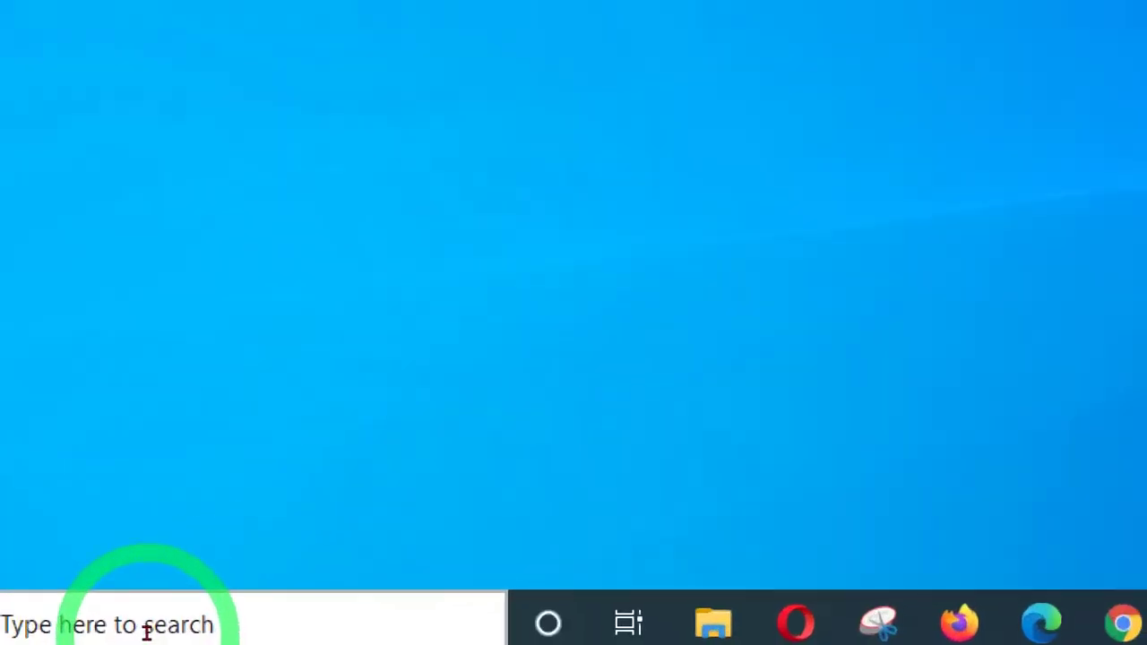
# - Open Command Prompt, check the installed compiler with gcc --version, and close the window
pyautogui.click(124, 633)
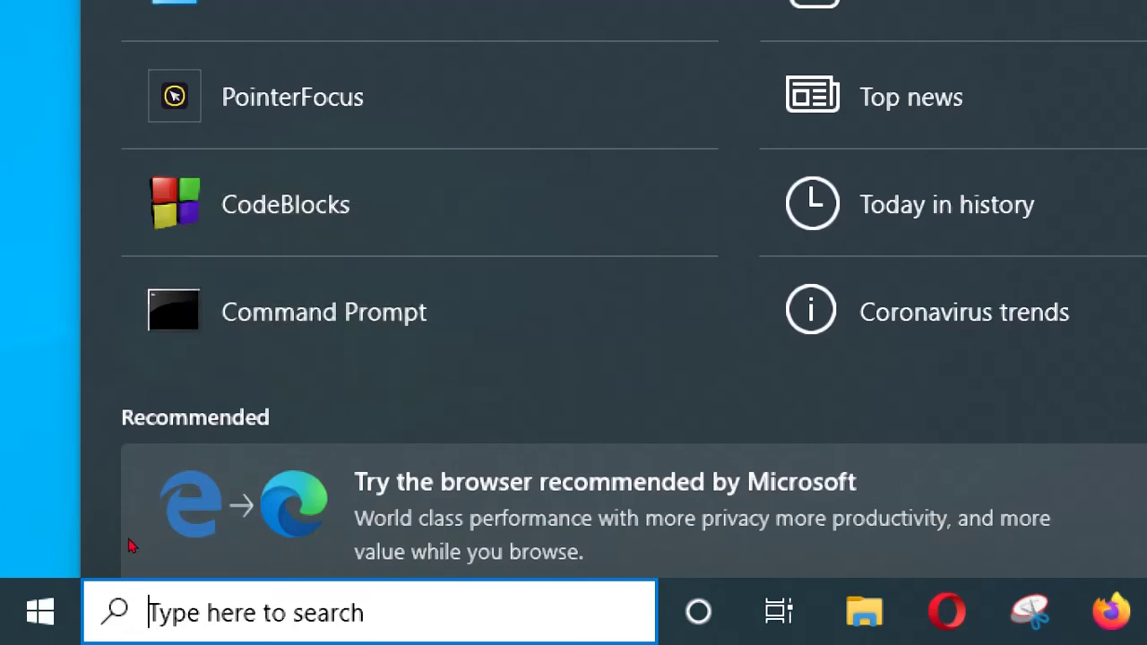
pyautogui.write('cmd')
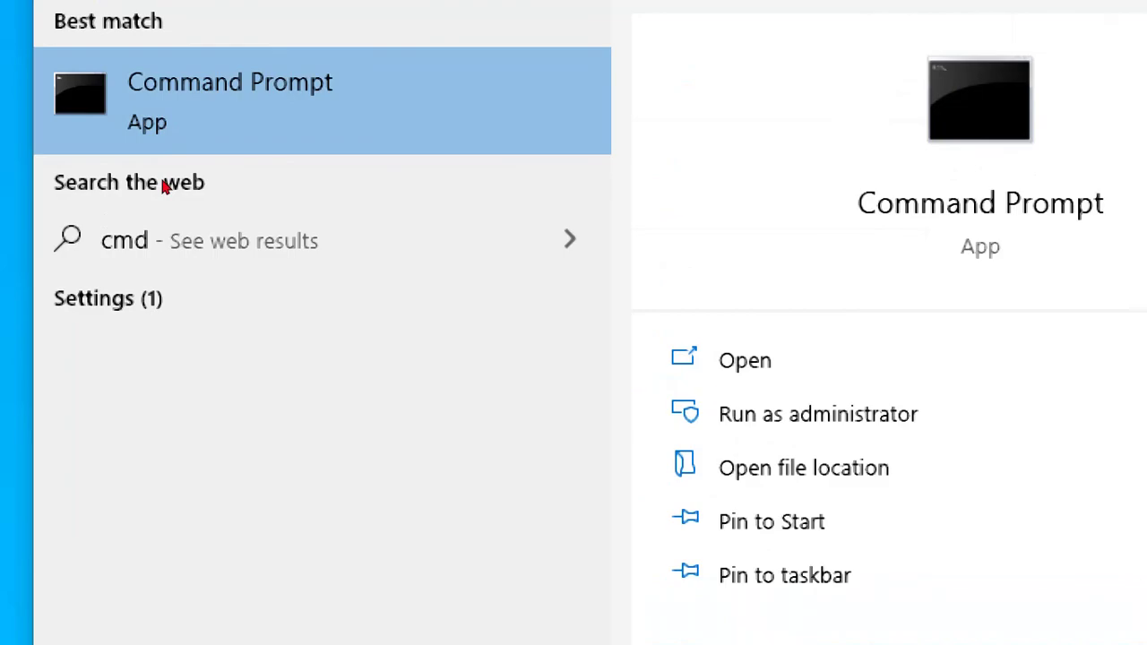
pyautogui.press('Return')
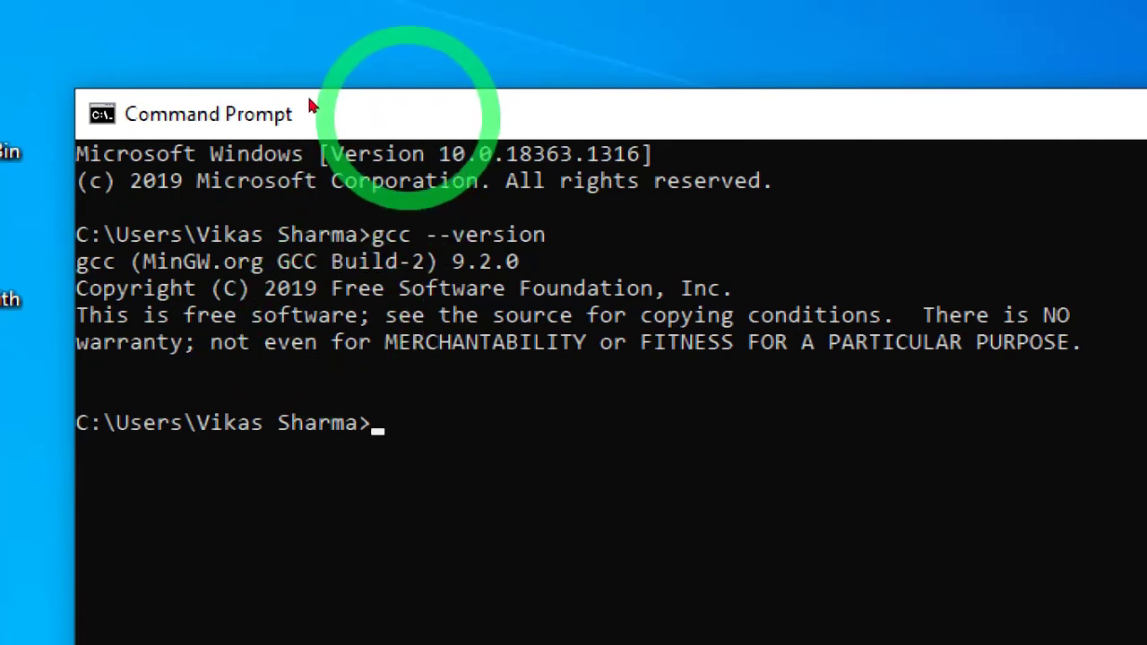
pyautogui.moveTo(348, 125); pyautogui.dragTo(285, 87)
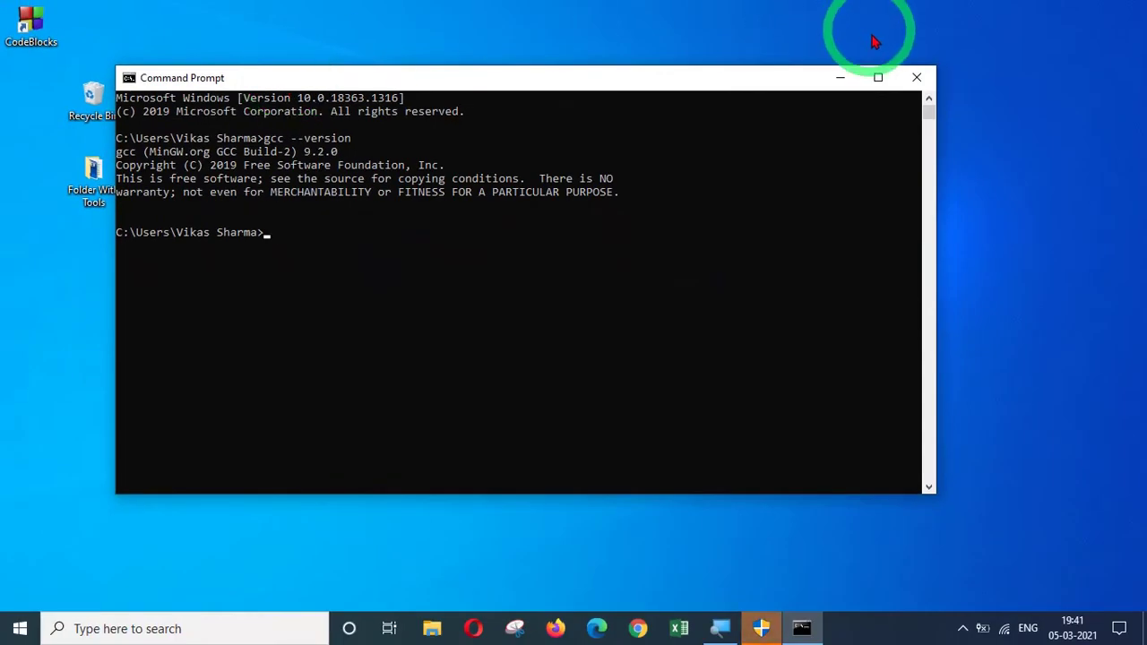
pyautogui.click(915, 79)
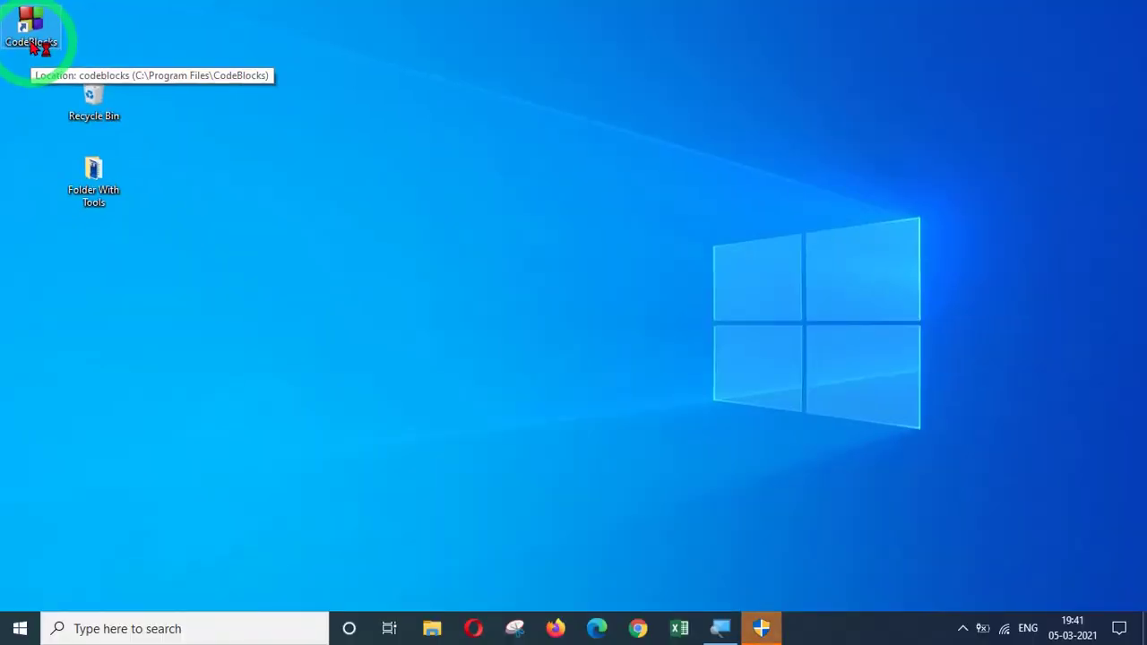
# - Launch Code::Blocks from its desktop shortcut
pyautogui.doubleClick(34, 45)
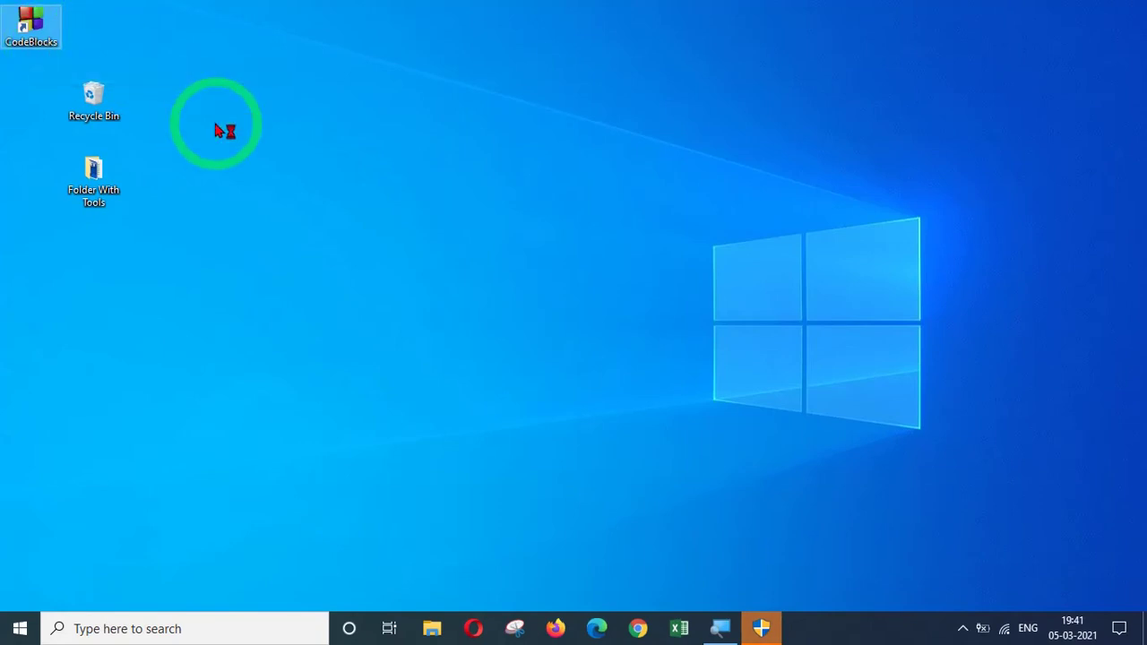